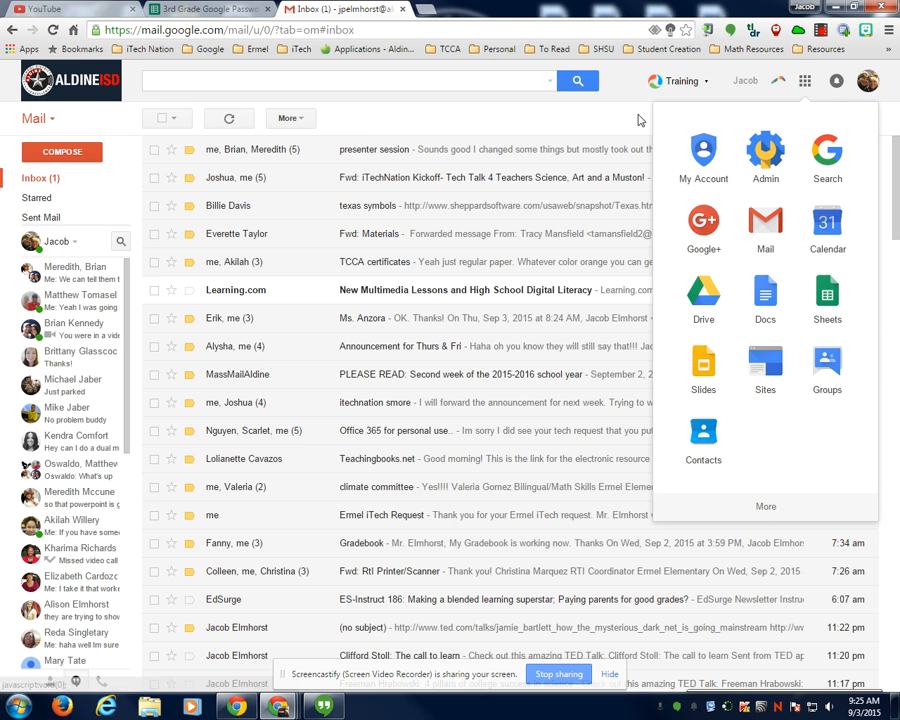
- Launch Google Groups in a new tab from Gmail's Google apps grid
click(633, 114)
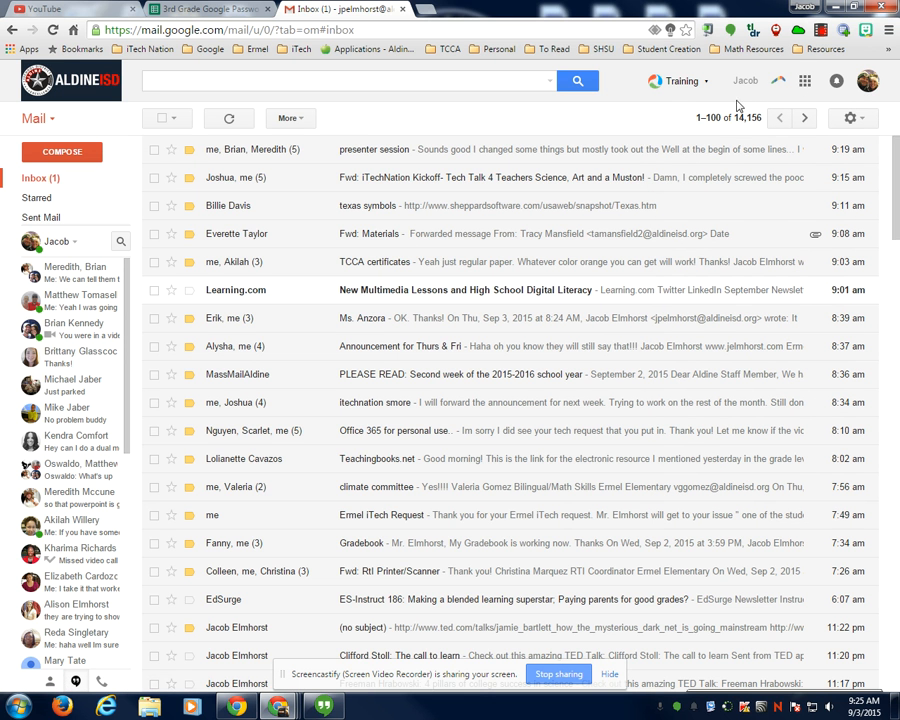
click(805, 82)
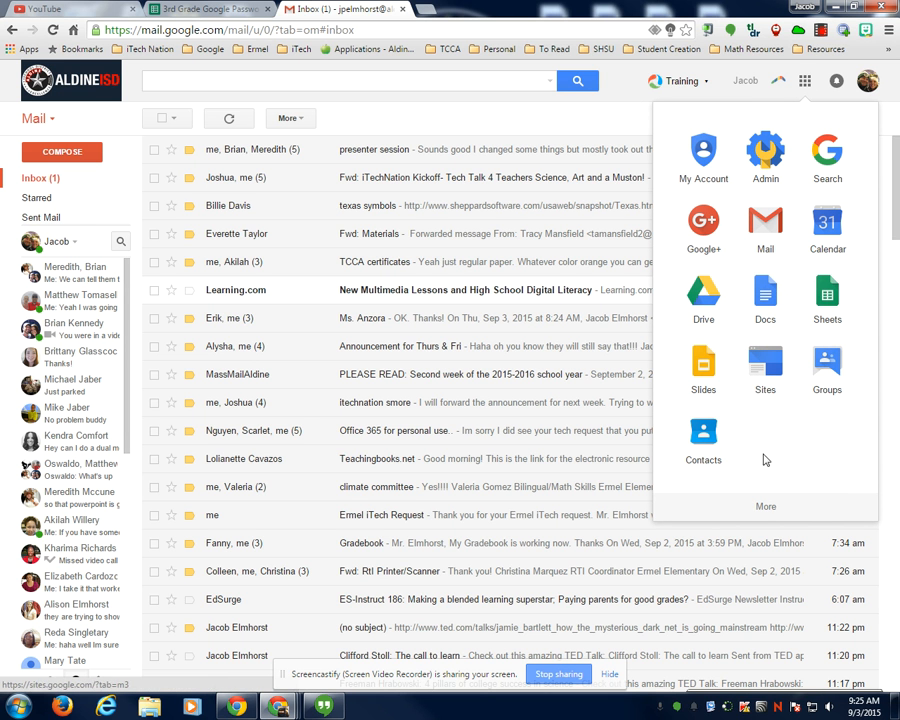
click(826, 371)
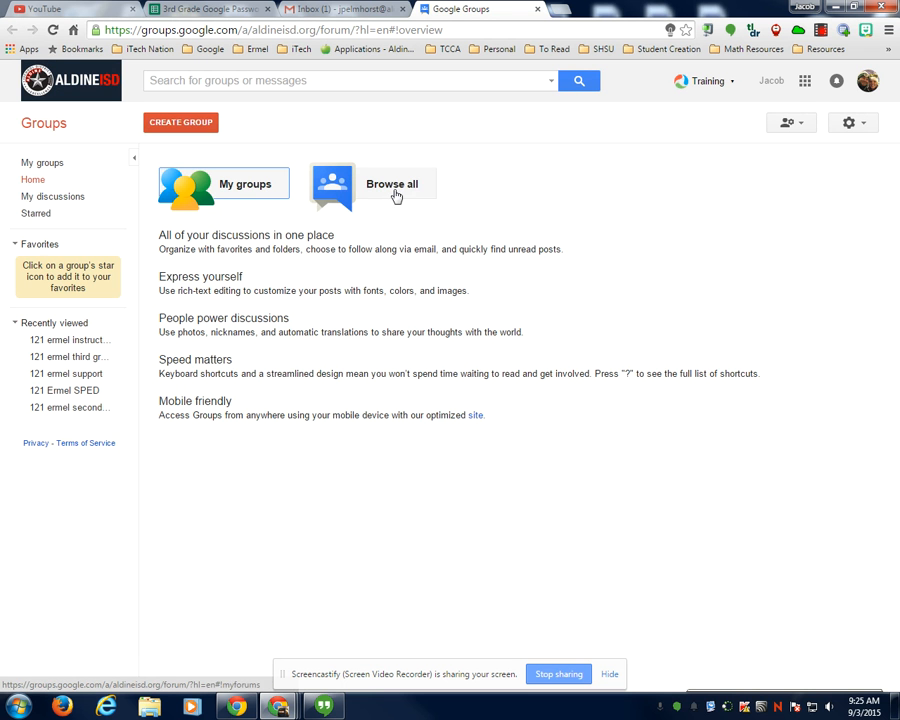
click(181, 123)
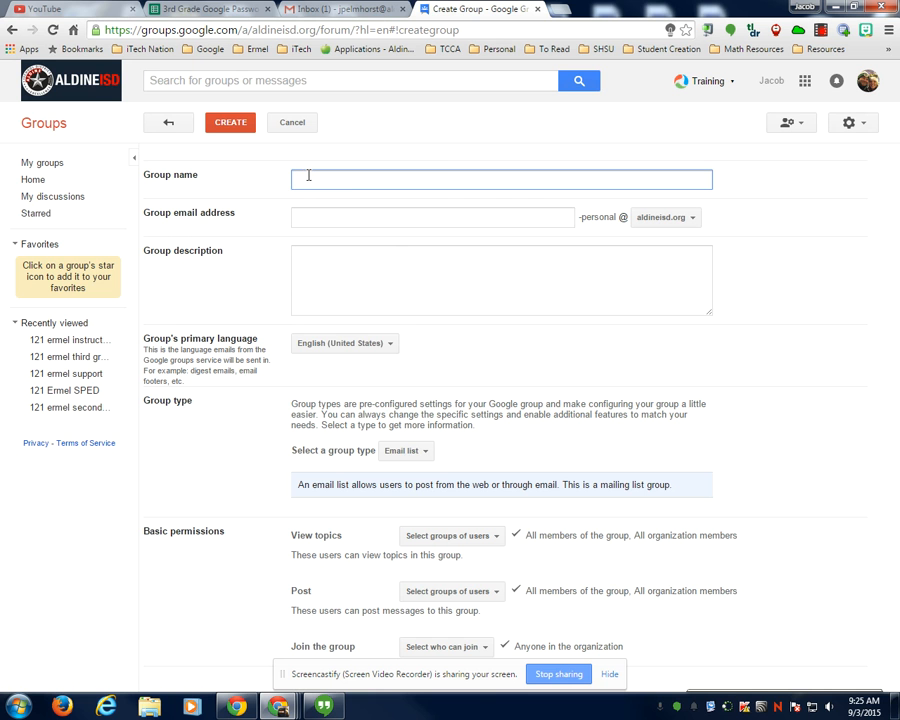
text(davis)
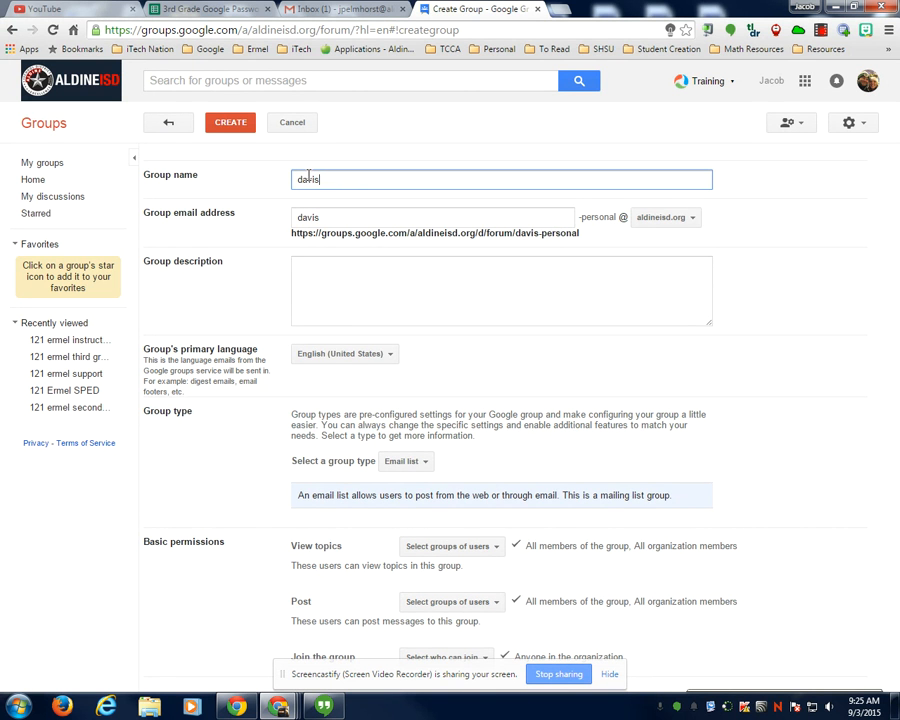
text( 2015)
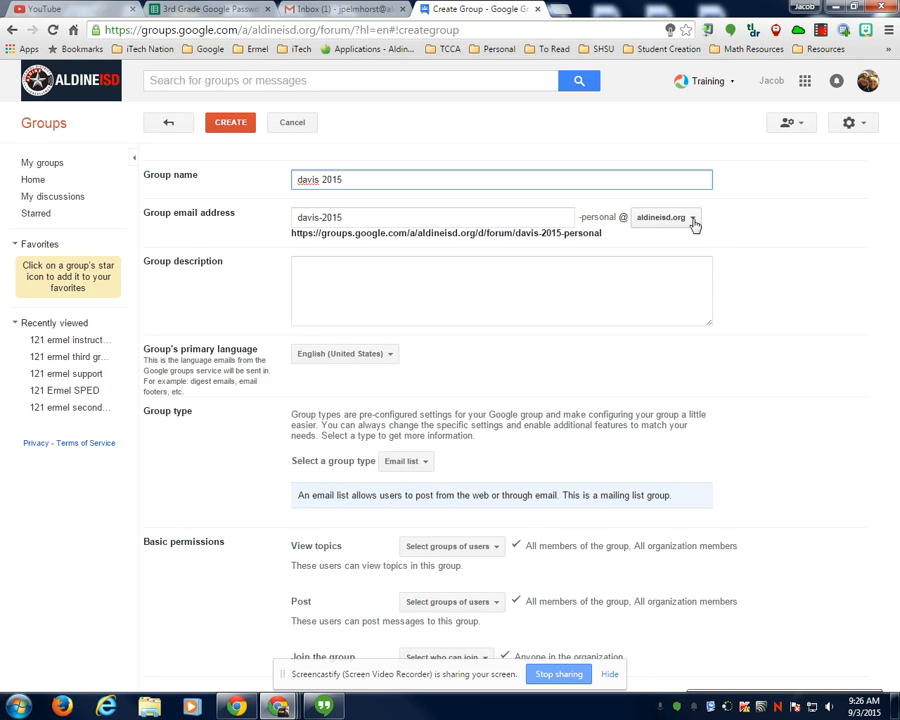
click(321, 269)
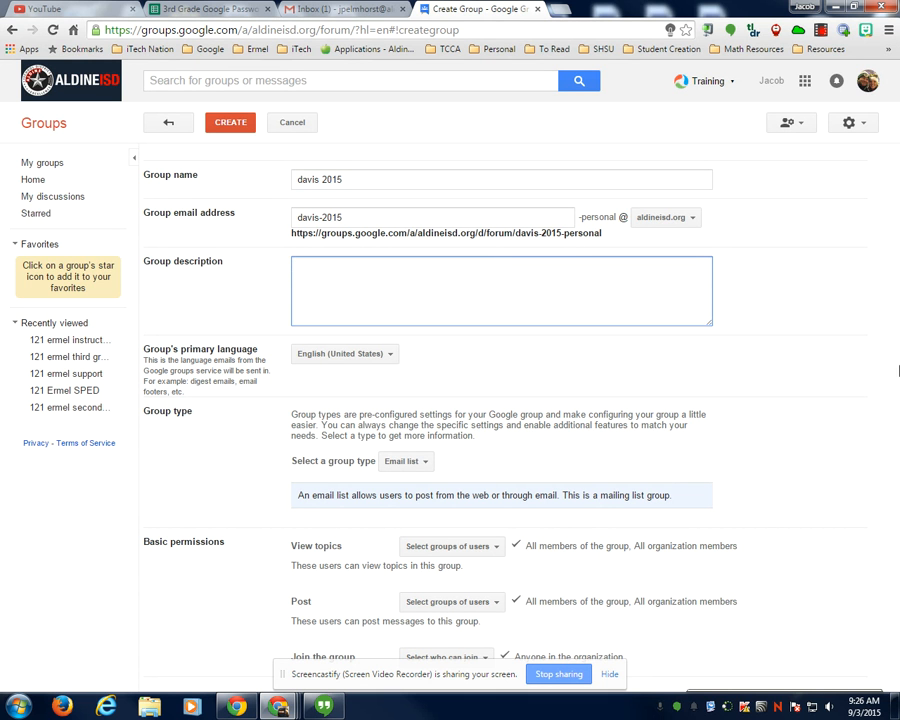
click(610, 674)
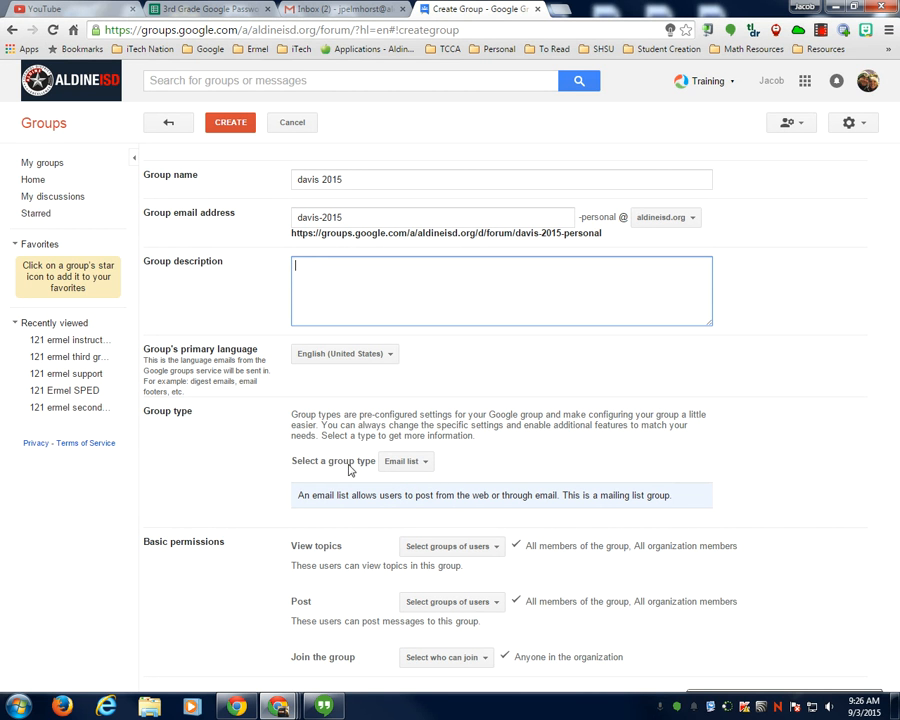
- Keep the group type as Email list, allow only invited users to join, and create the group
click(424, 464)
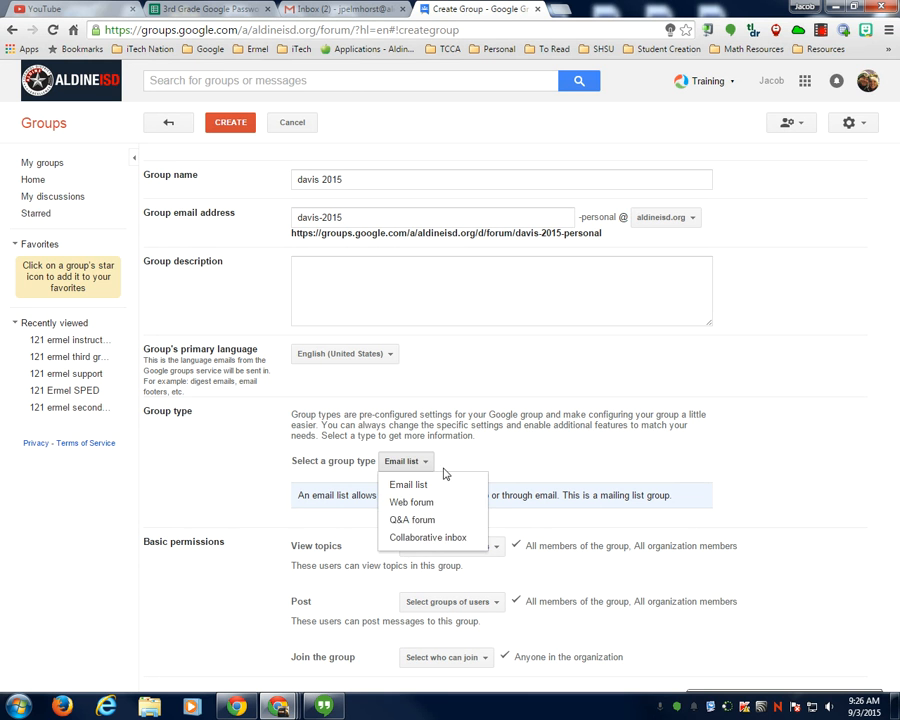
click(492, 464)
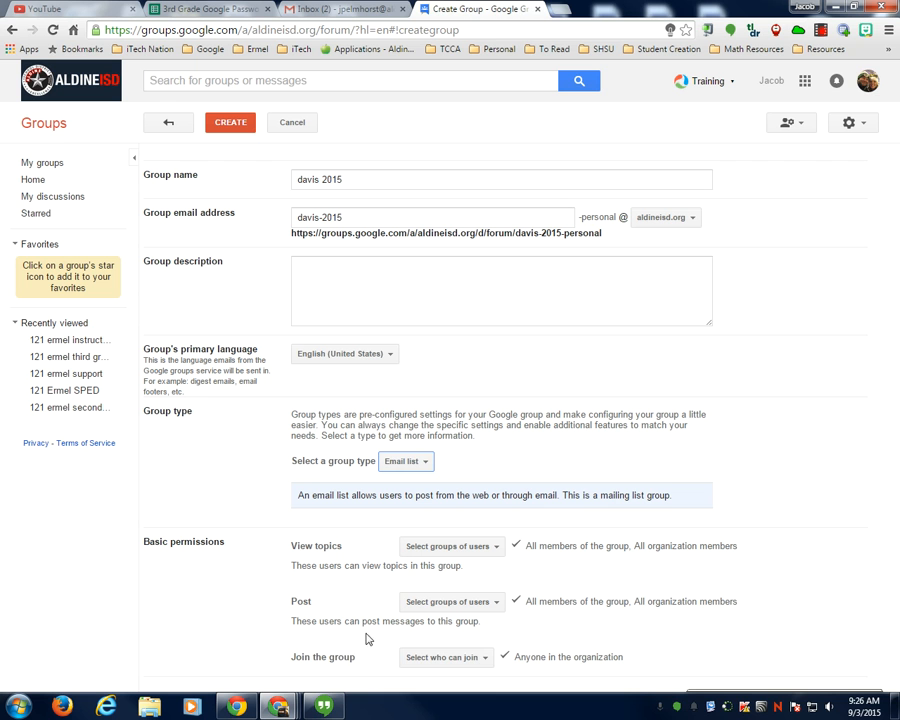
click(482, 658)
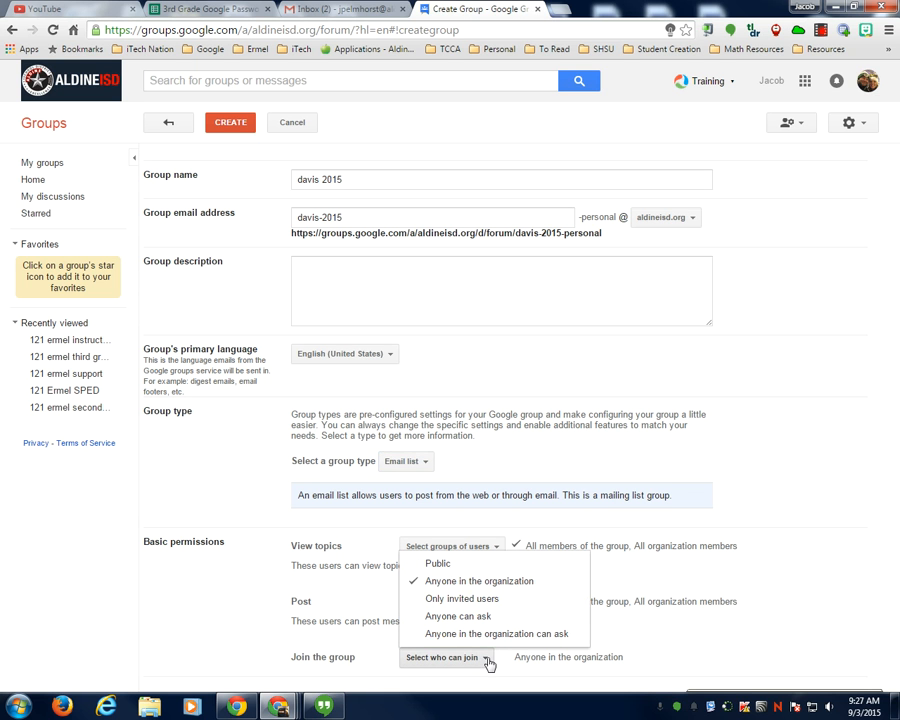
click(460, 600)
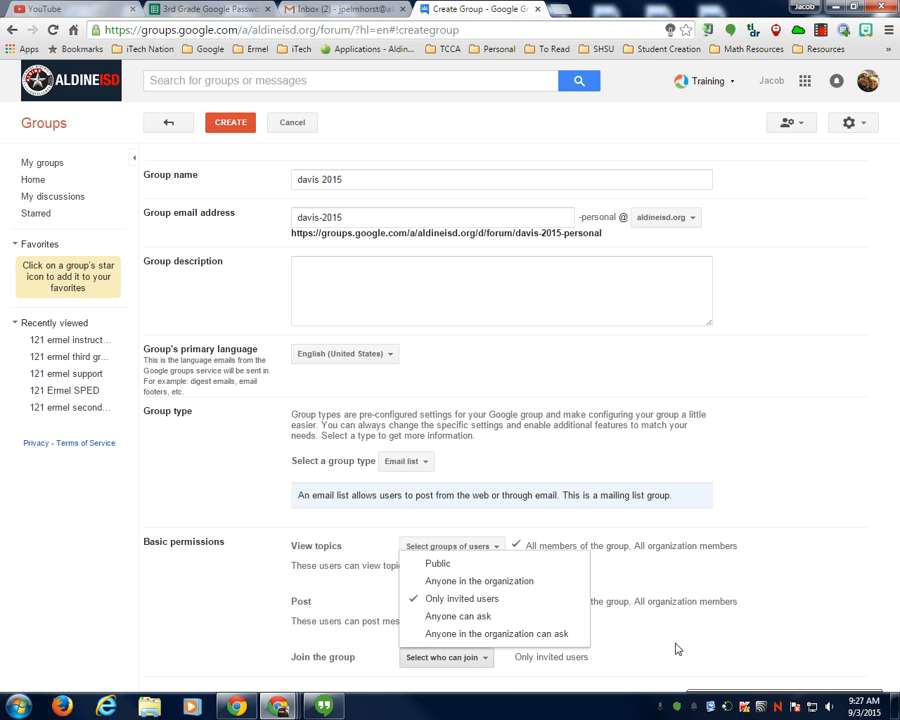
click(521, 661)
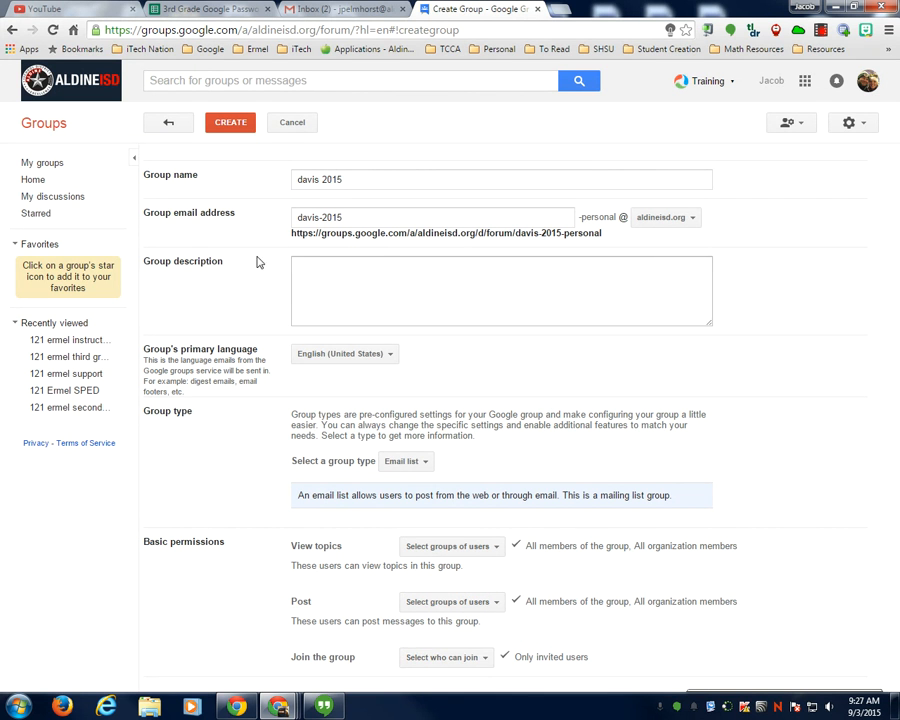
click(234, 126)
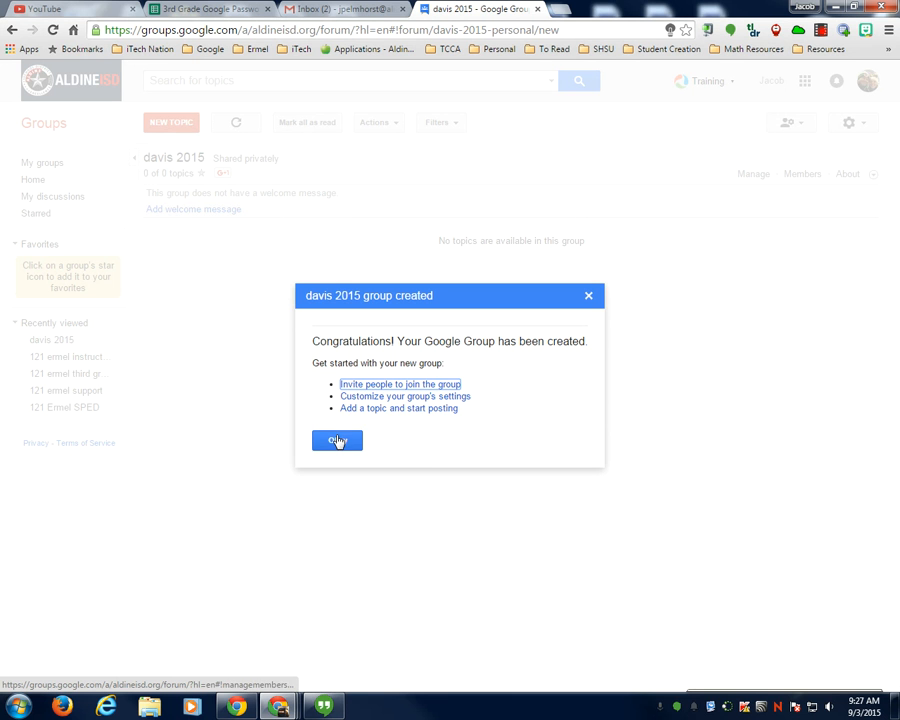
- Go to direct-add members for davis 2015 and bring up the 4th Grade Passwords sheet
click(381, 389)
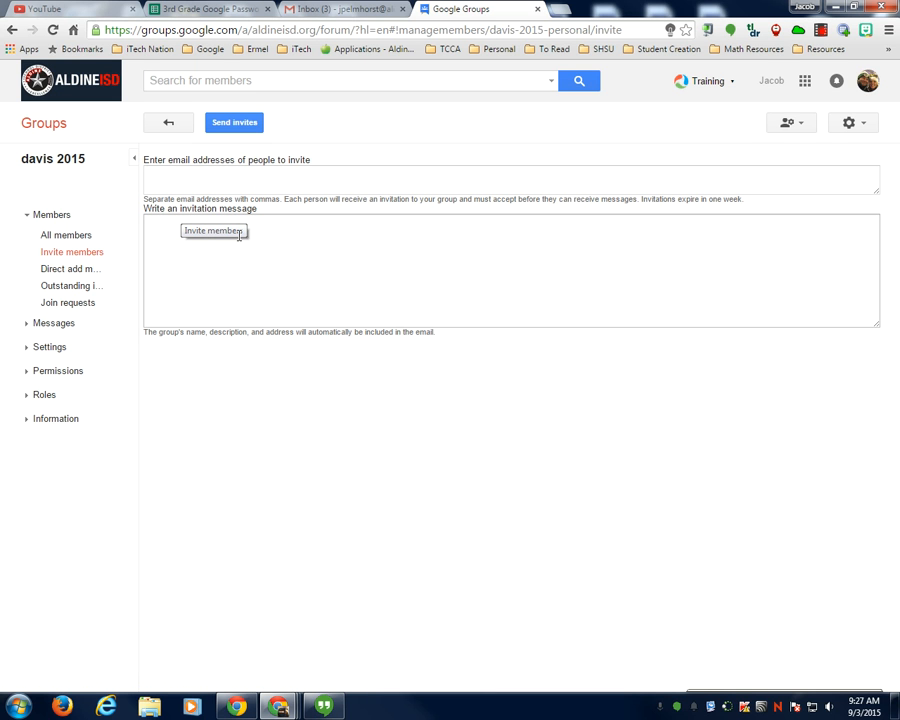
click(70, 272)
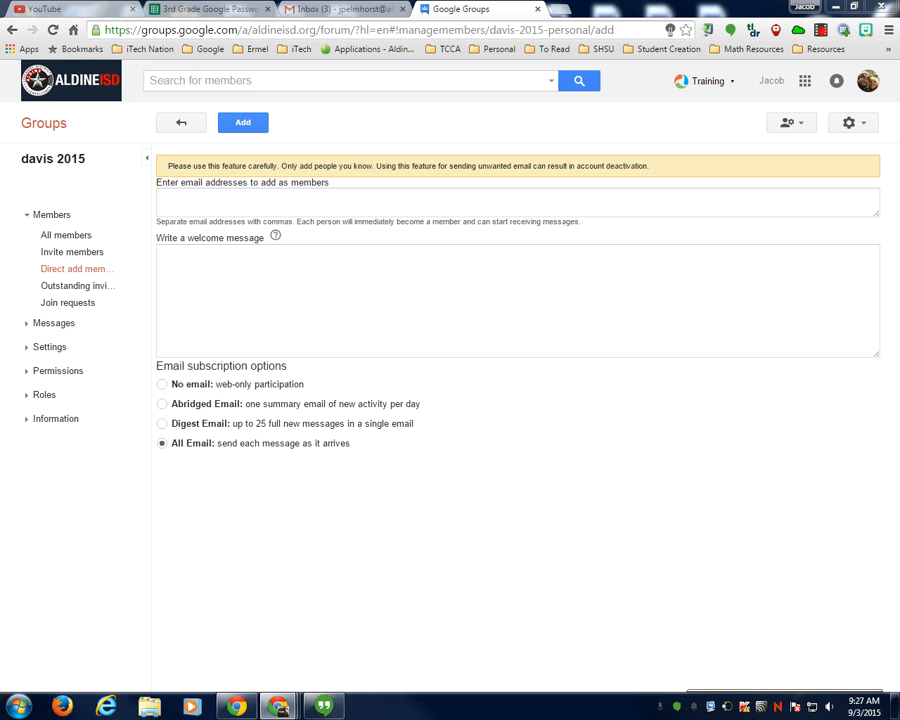
drag(2, 26, 205, 22)
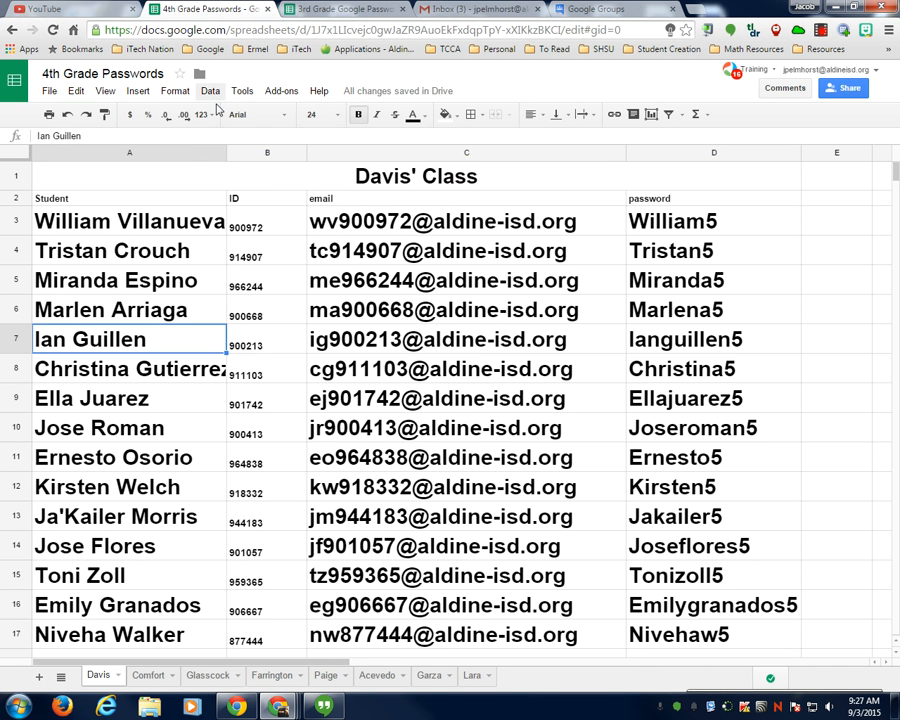
- Copy the Davis students' email addresses in C3:C17 and return to the Google Groups tab
scroll(474, 290, down, 1)
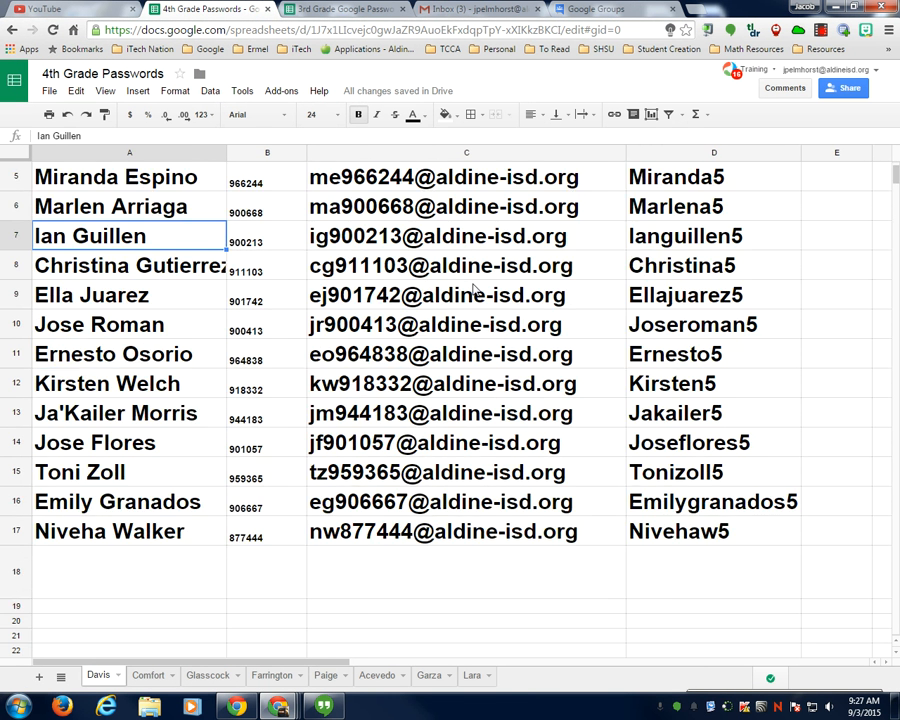
scroll(476, 288, up, 1)
drag(445, 222, 455, 638)
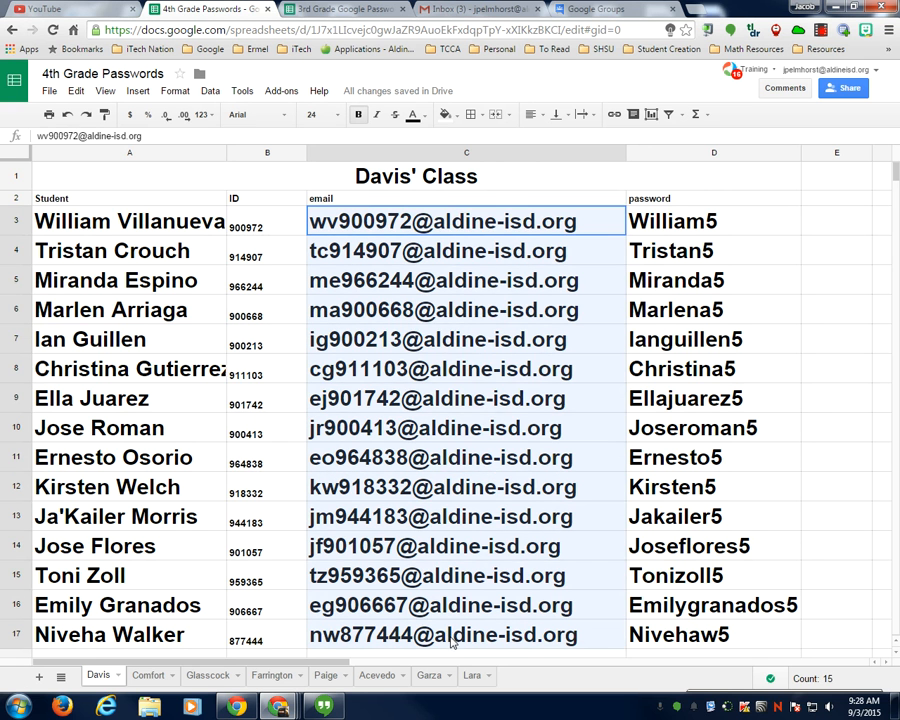
right_click(392, 224)
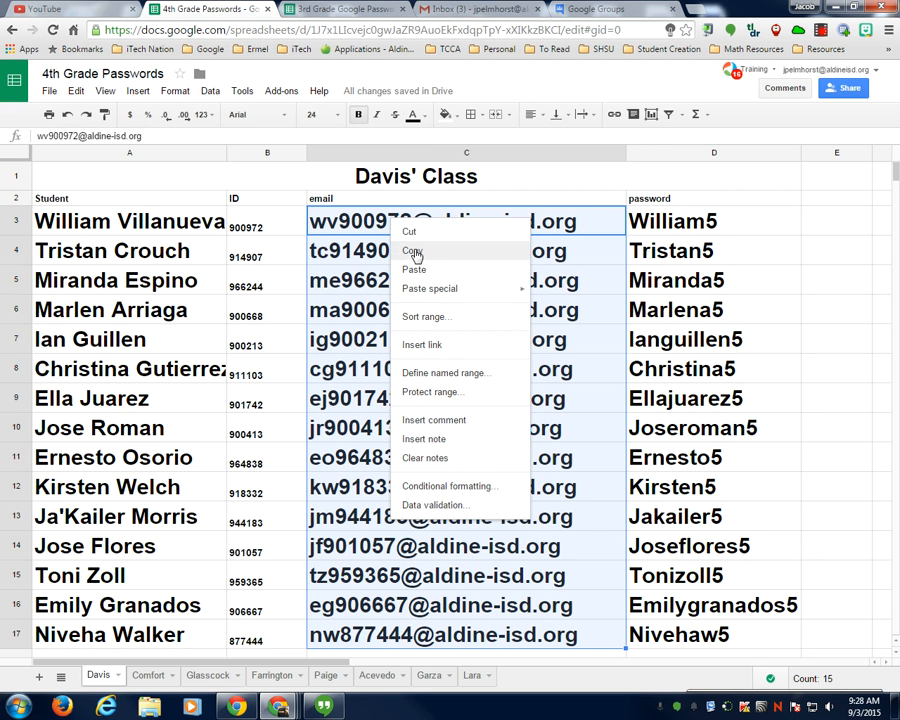
click(416, 257)
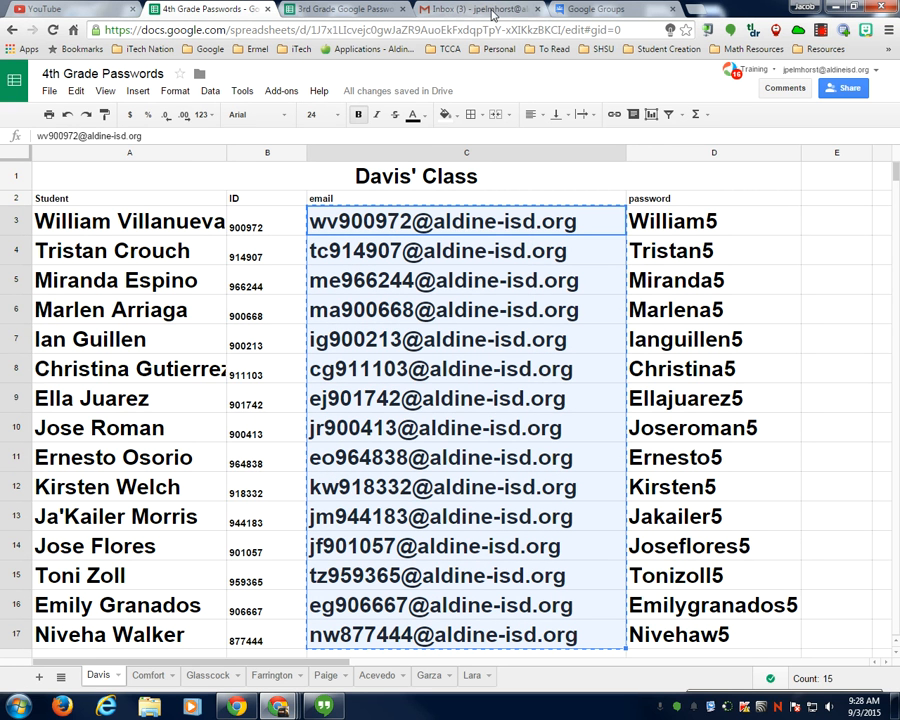
click(588, 10)
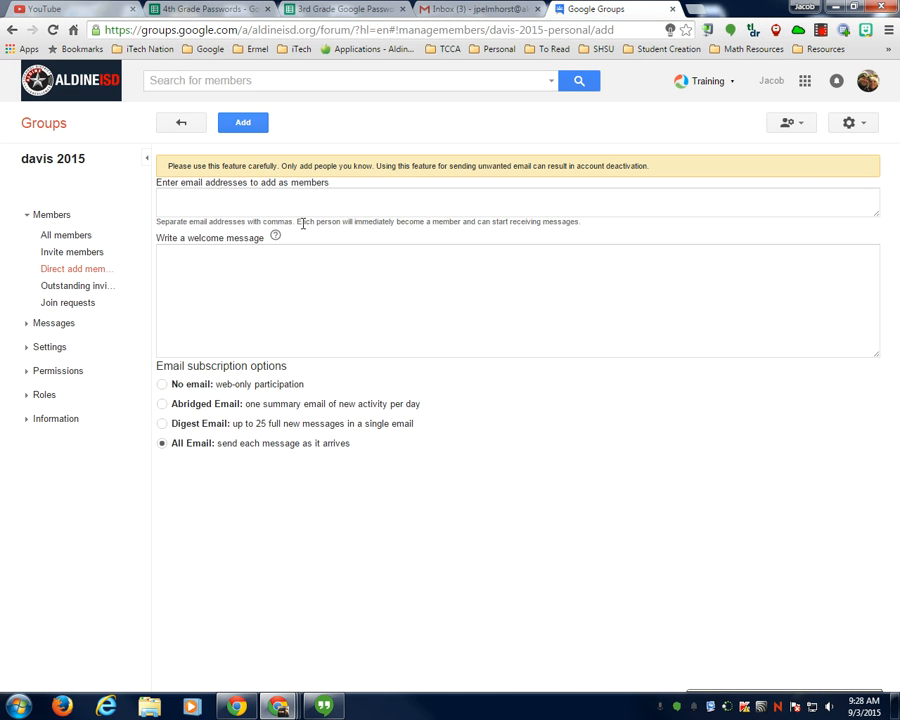
- Paste the 15 student addresses into Direct add members and add them with All Email delivery
click(173, 195)
right_click(171, 195)
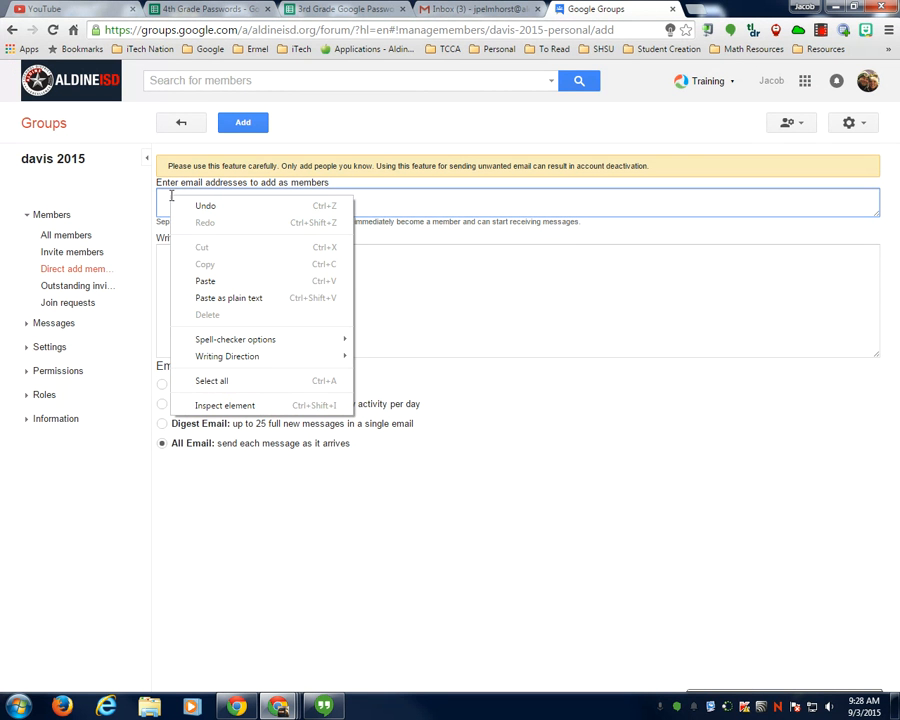
click(206, 281)
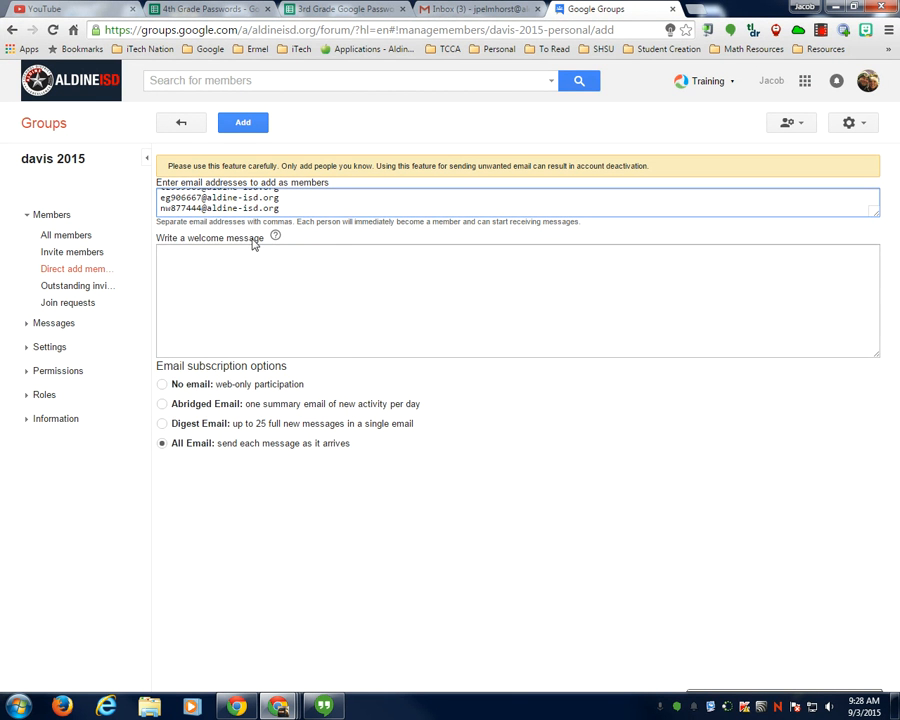
scroll(281, 200, down, 3)
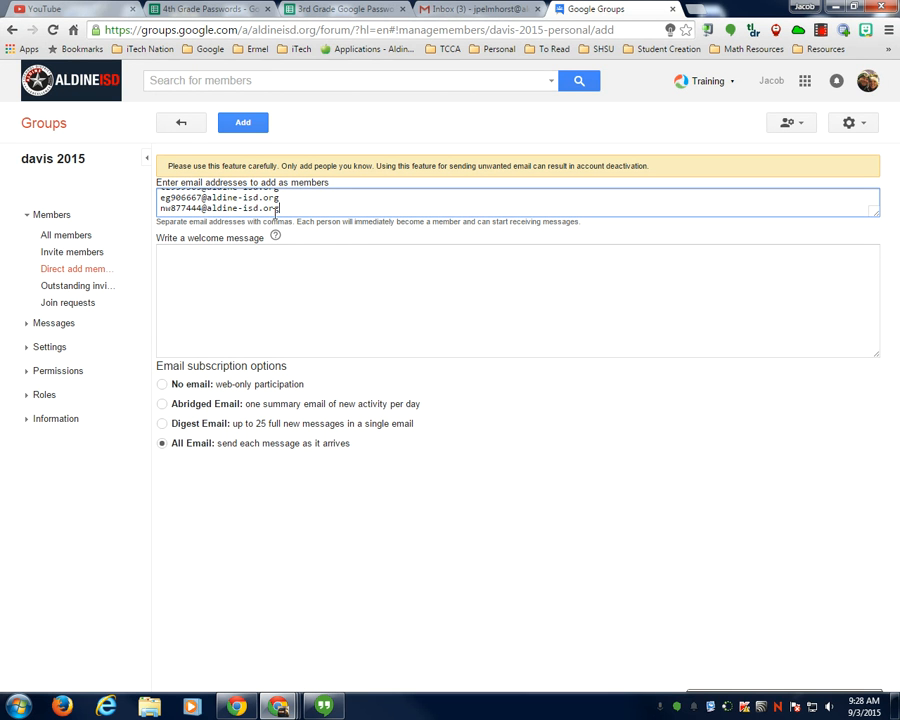
scroll(307, 203, up, 3)
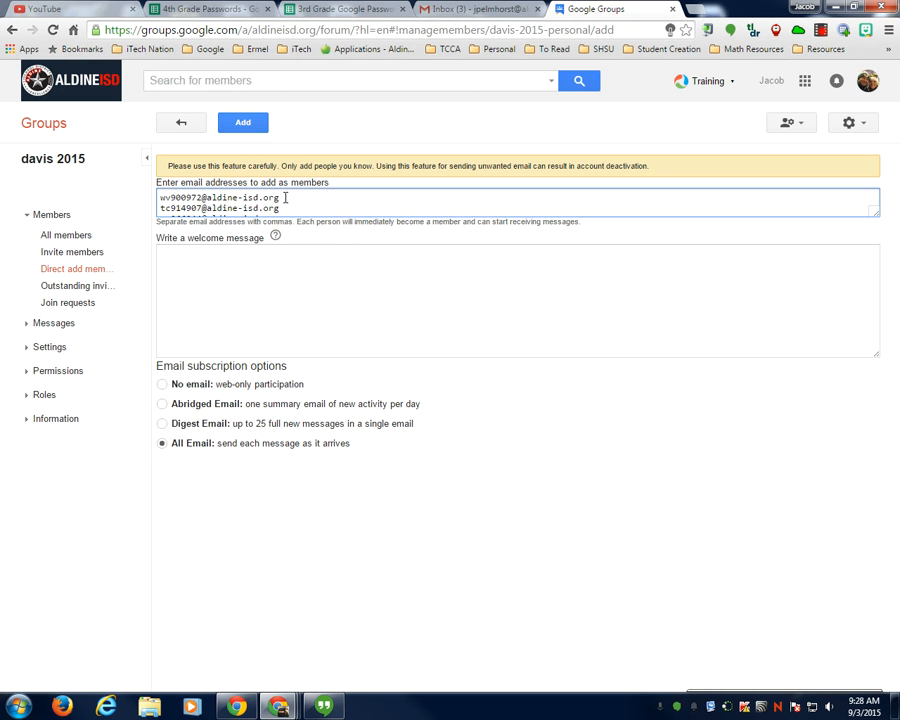
scroll(296, 204, down, 2)
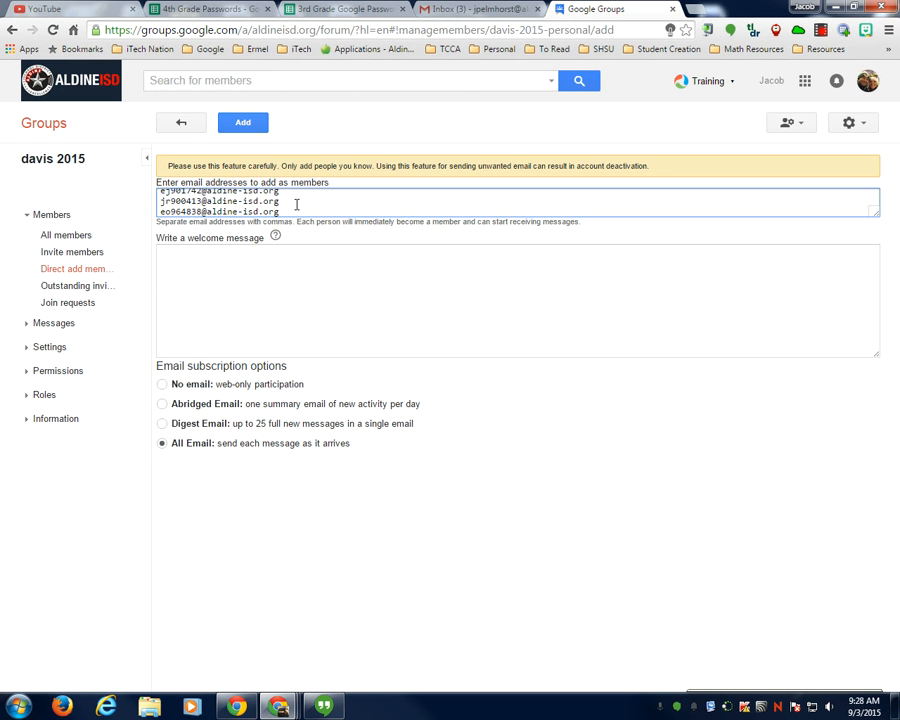
scroll(287, 204, up, 2)
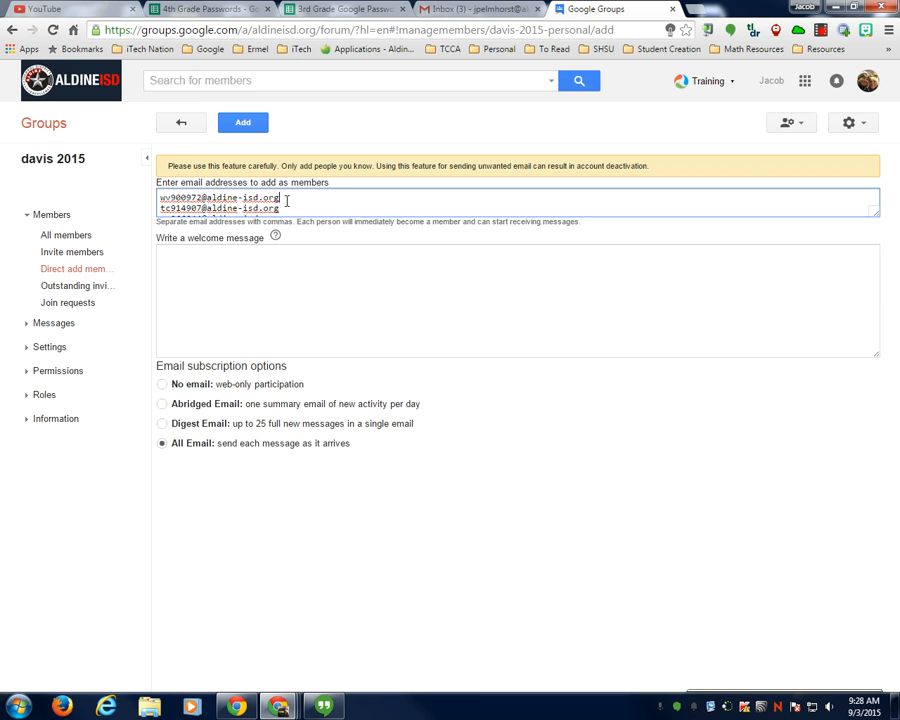
scroll(287, 201, down, 4)
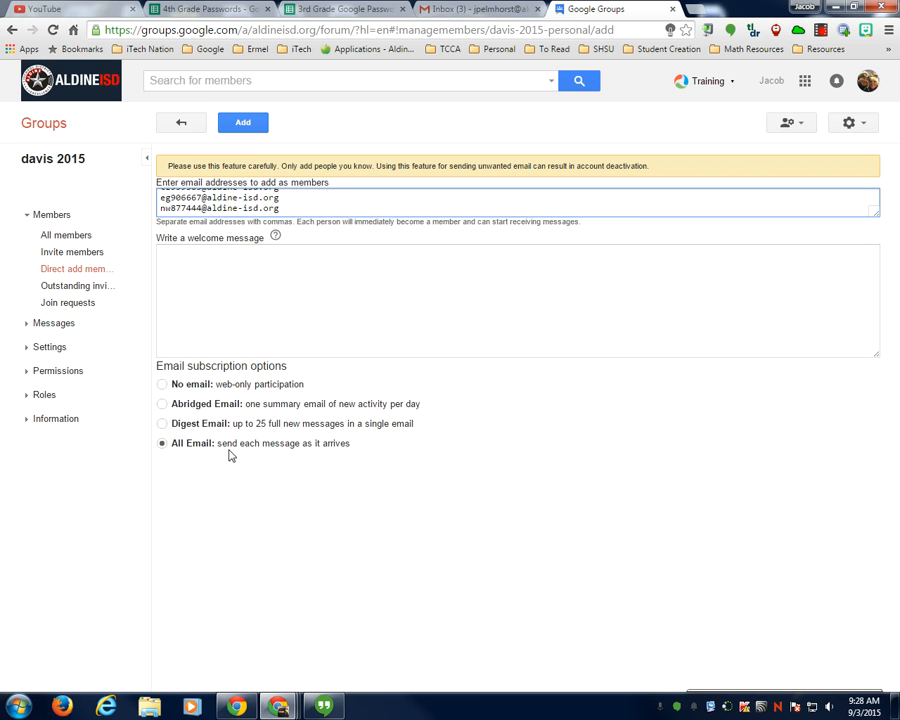
click(245, 124)
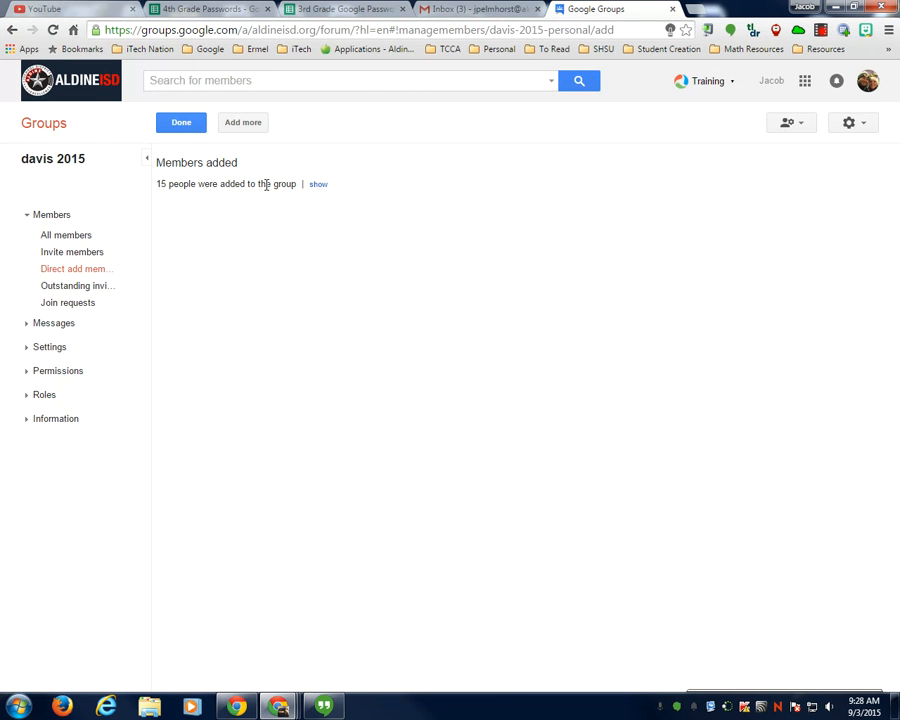
- Show the 15 newly added addresses, then bring up the group's All members list
click(318, 185)
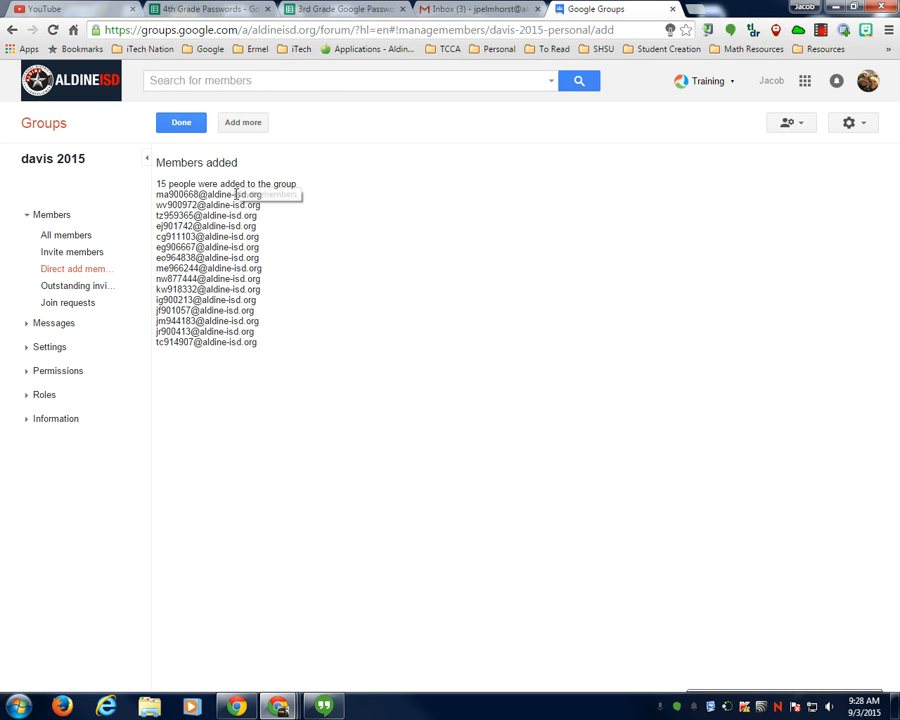
click(57, 238)
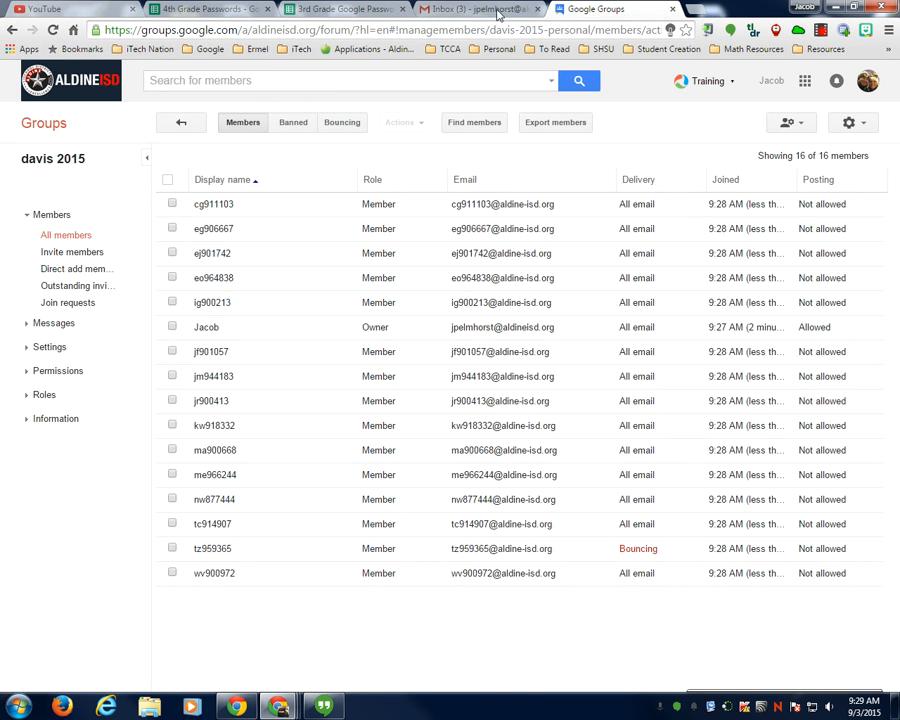
- Confirm davis 2015 lists 16 members, then return to the Gmail inbox
click(469, 10)
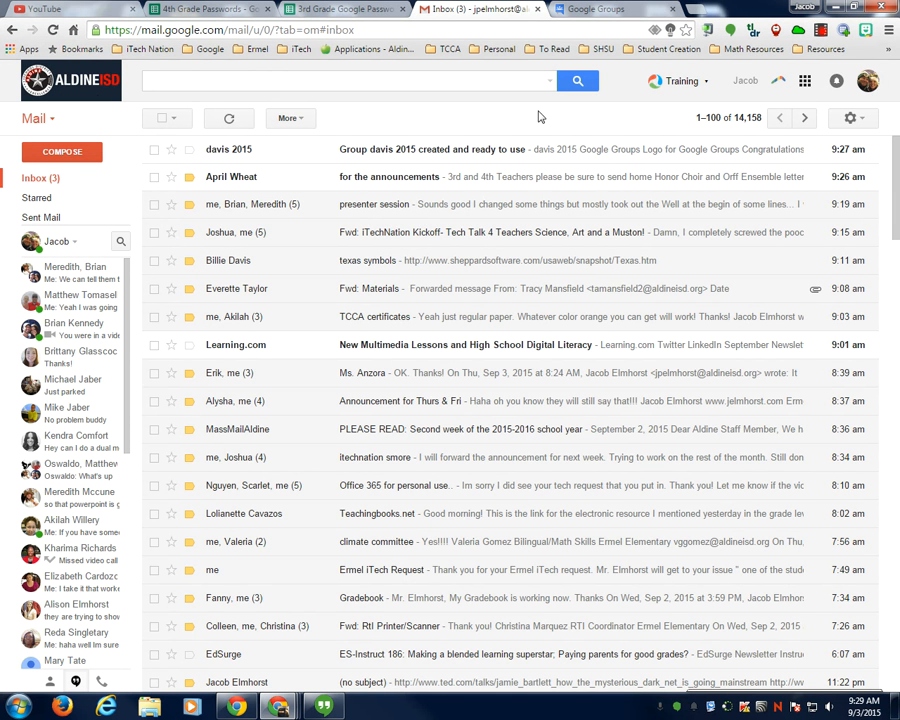
- Launch Google Drive's My Drive in a new tab from Gmail's apps grid
click(805, 83)
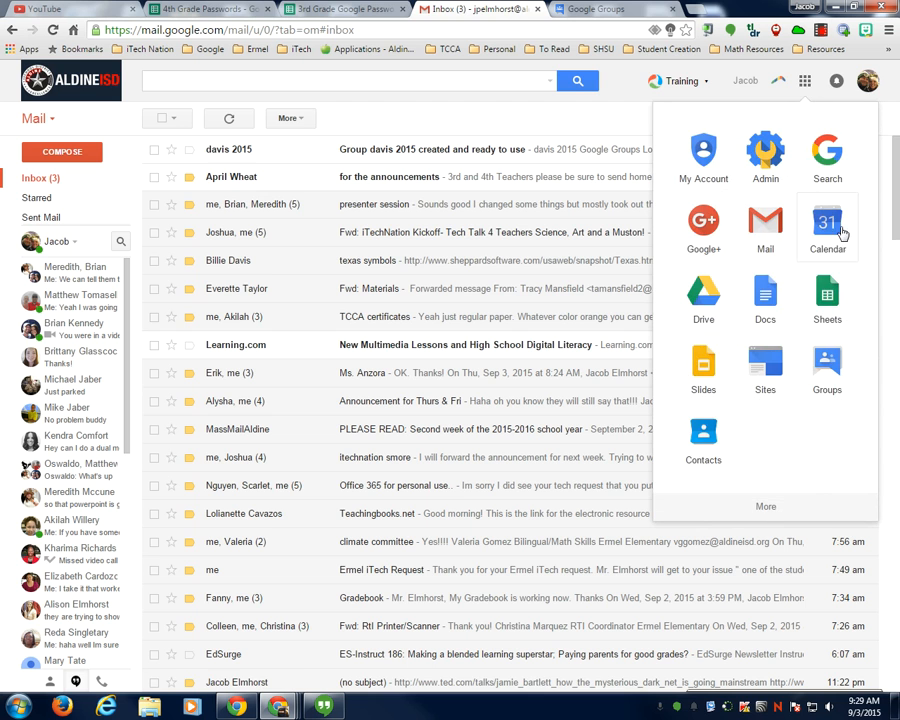
click(703, 296)
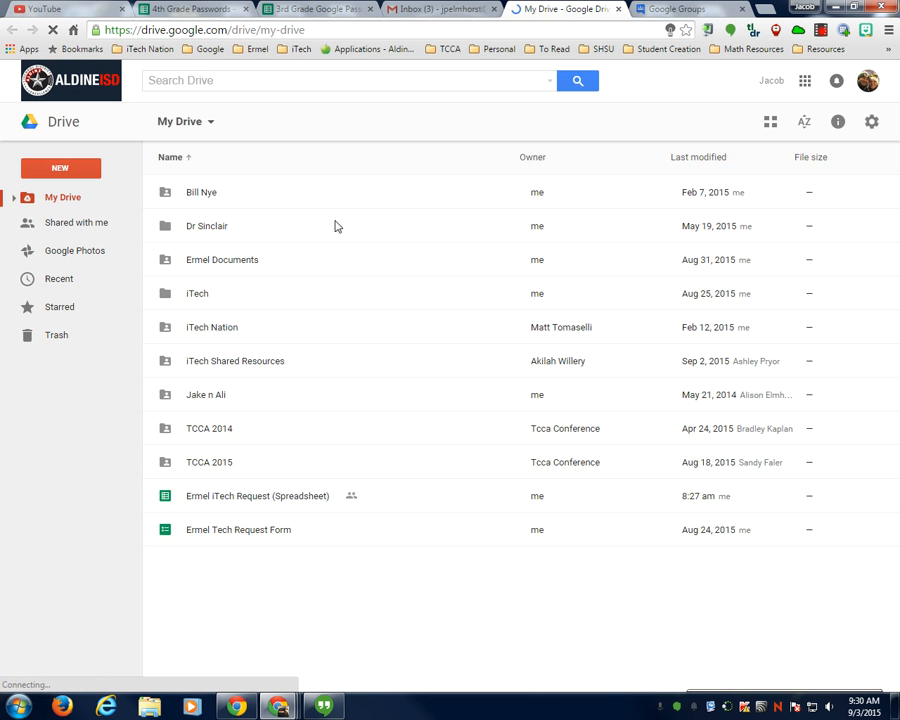
click(66, 170)
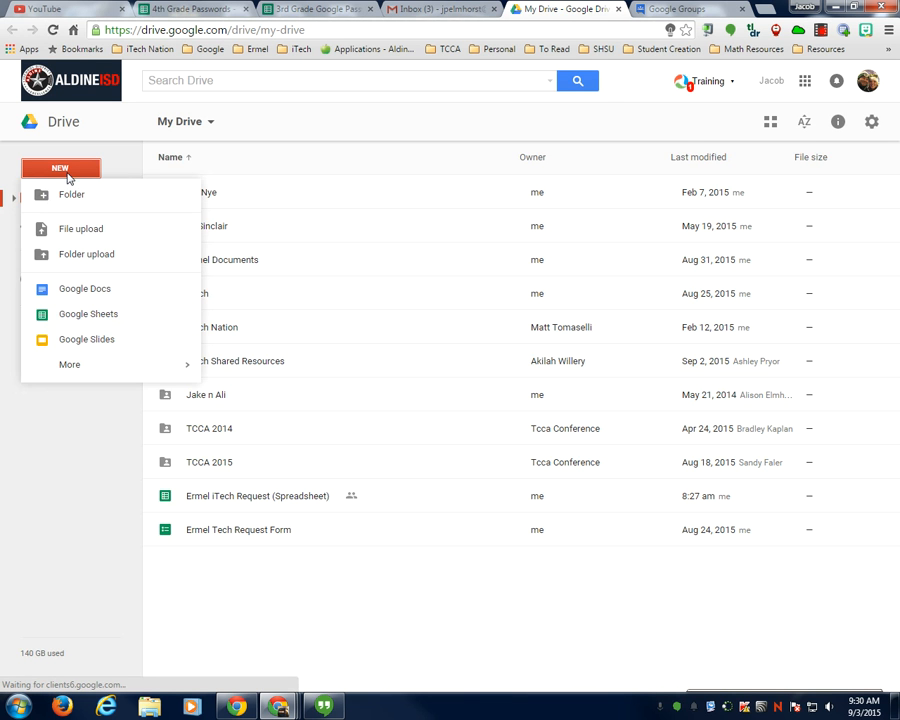
- Create a blank Untitled Google Docs document from Drive's New menu
click(75, 292)
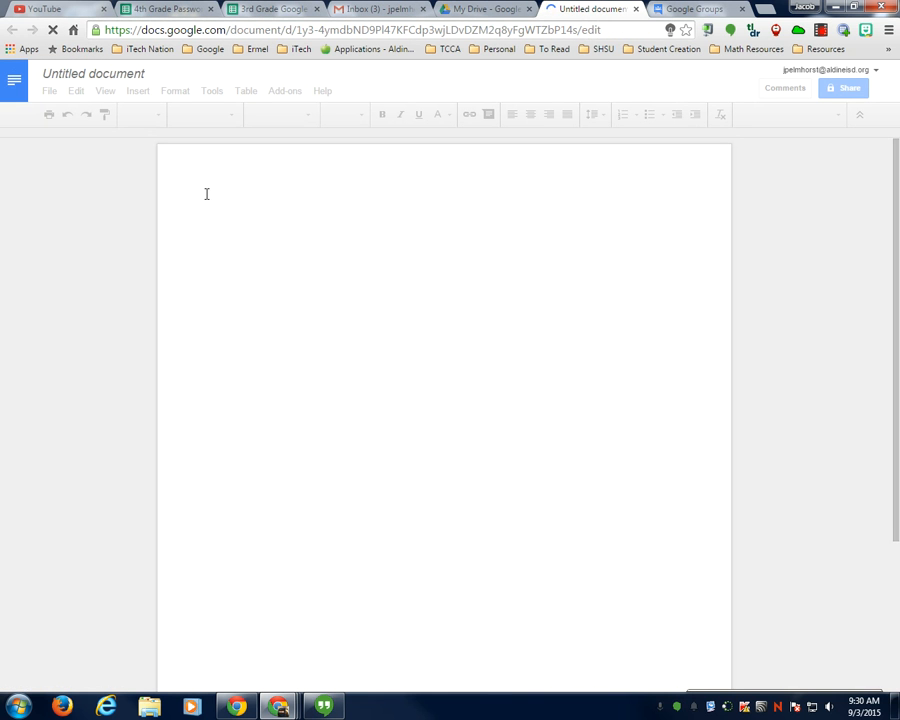
- Rename the untitled document to 'Texas Symbols'
click(103, 74)
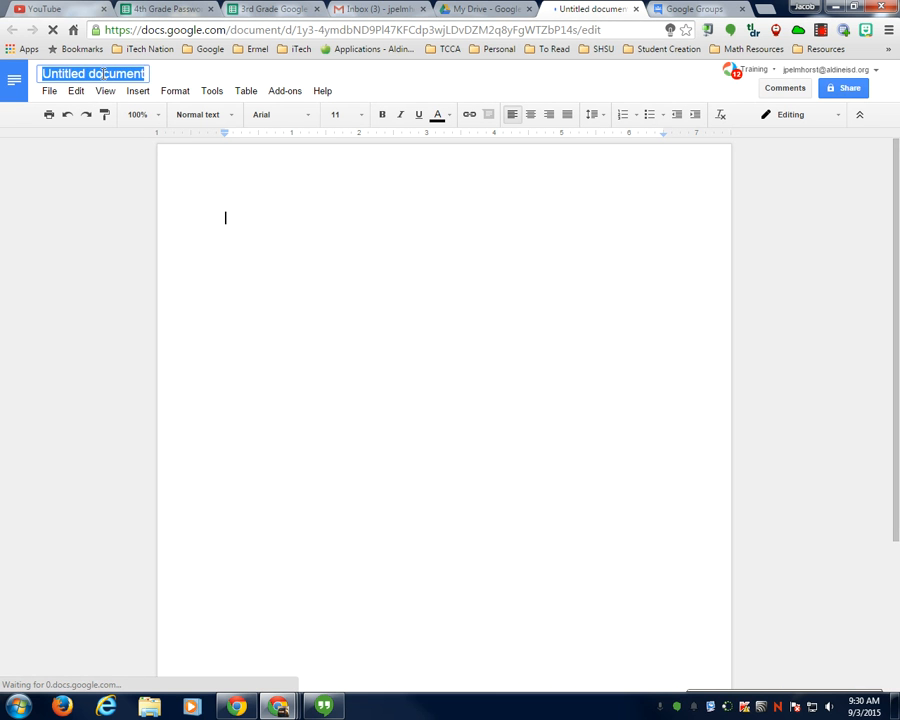
text(Texas Symbols)
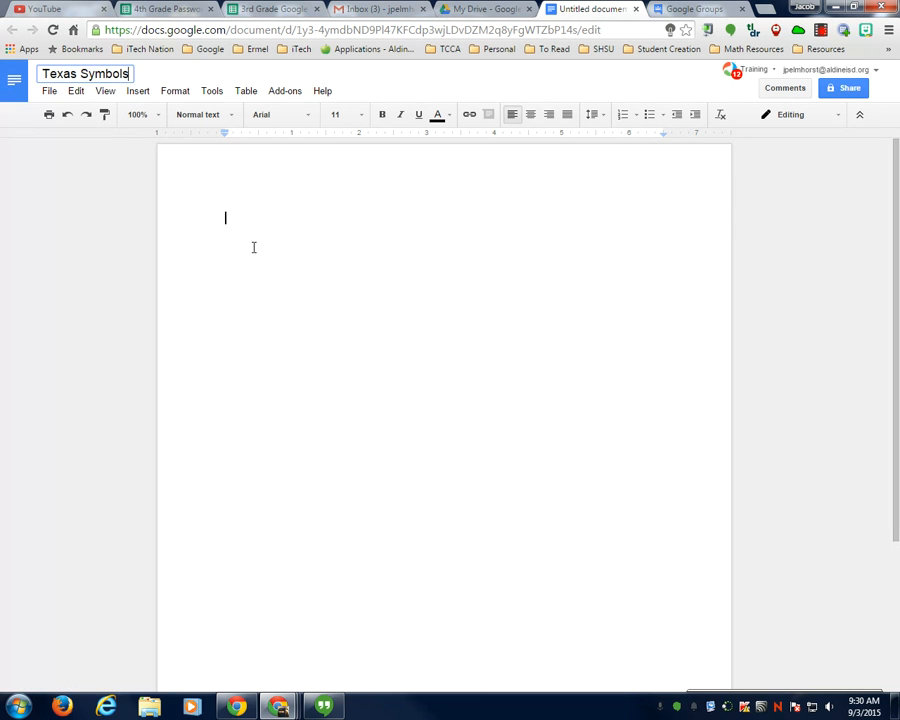
key(Return)
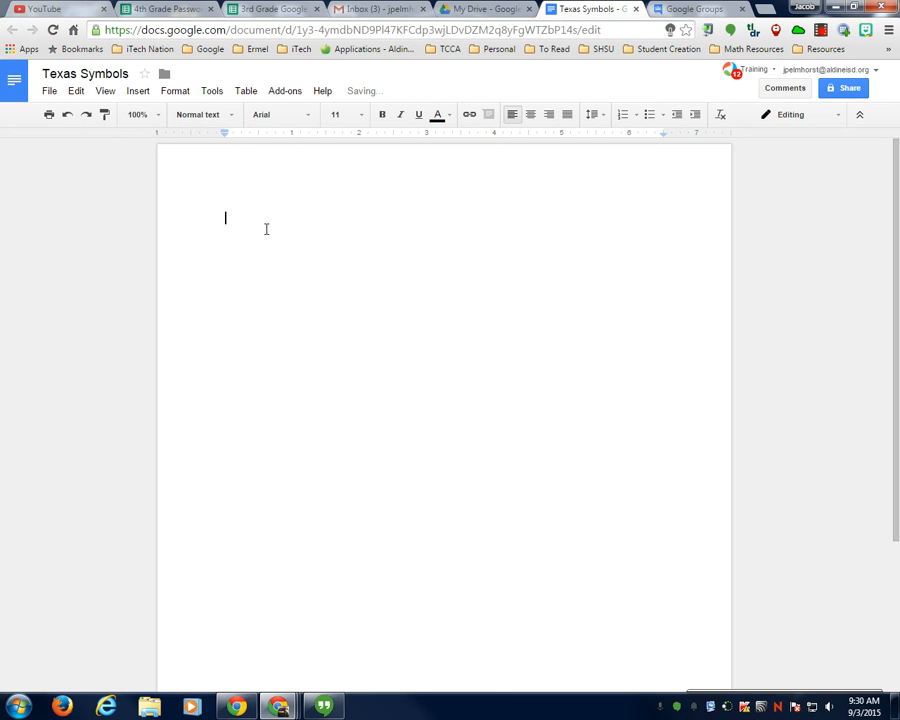
- Add a 'Texas Symbols' heading and make it underlined, centred and bold
text(Texas Symbols)
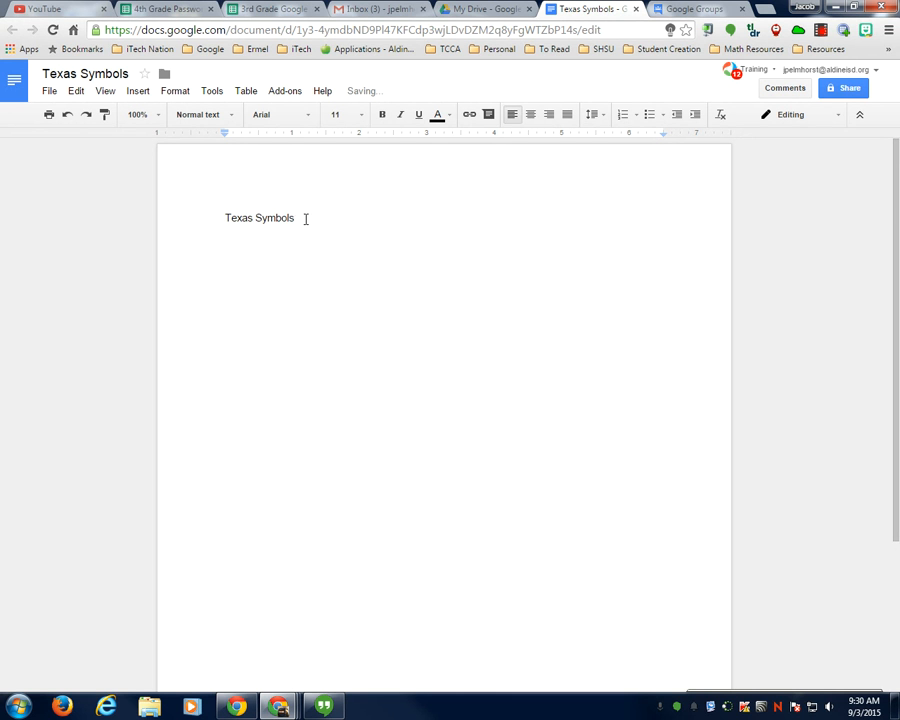
drag(305, 218, 223, 218)
click(418, 114)
click(530, 114)
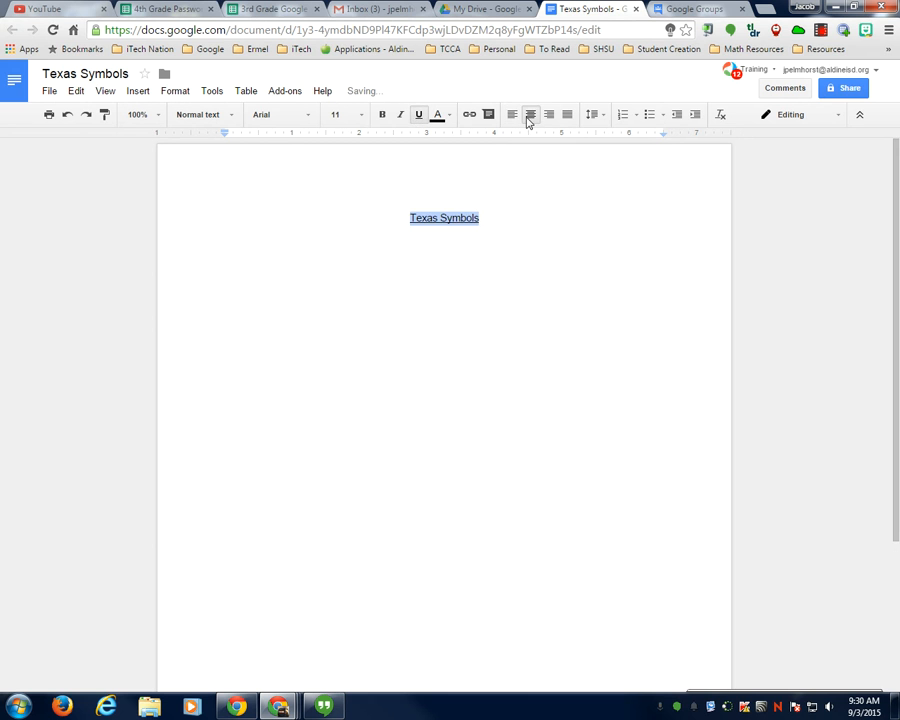
click(382, 114)
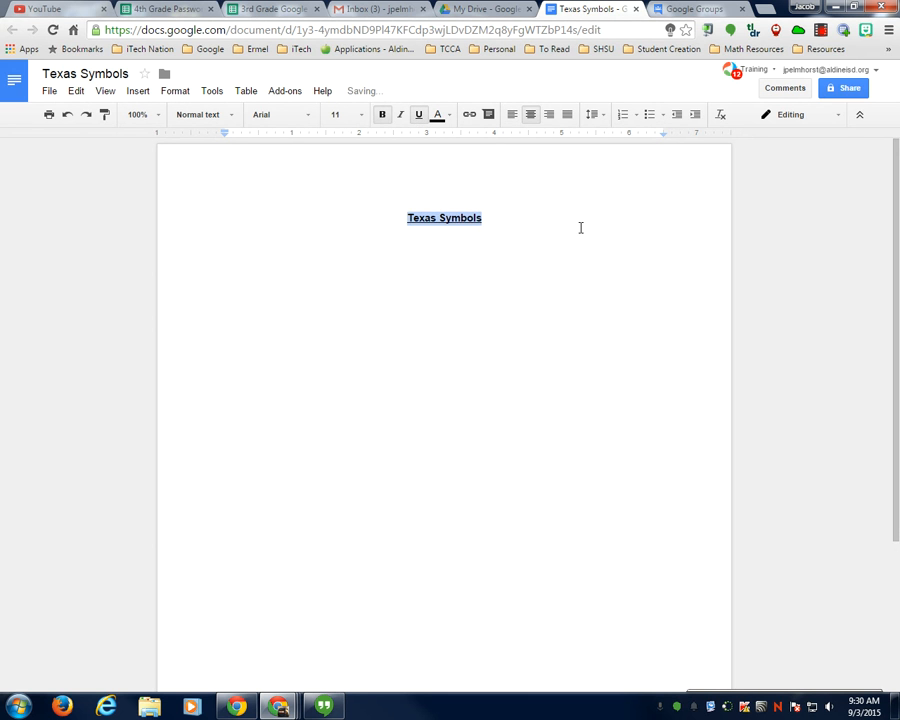
click(580, 228)
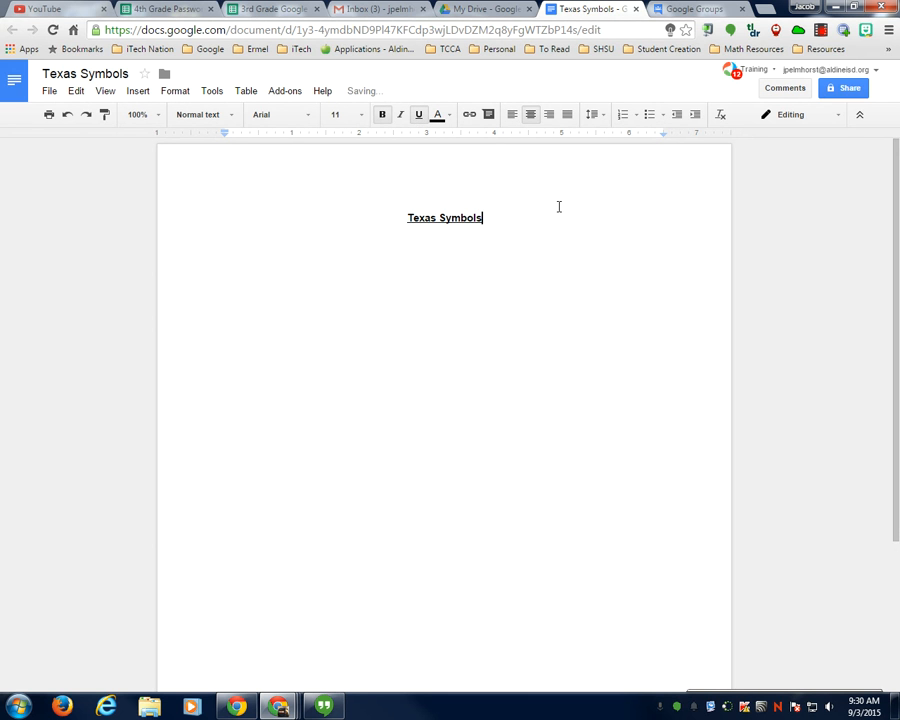
- Add the davis 2015 group's e-mail address as a recipient with Can view access
click(845, 88)
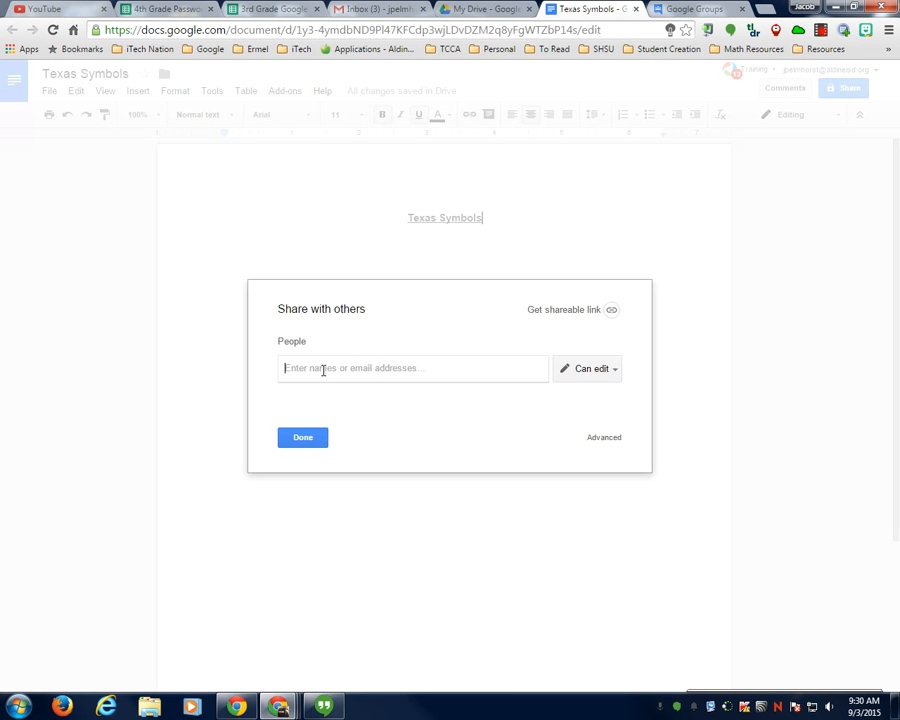
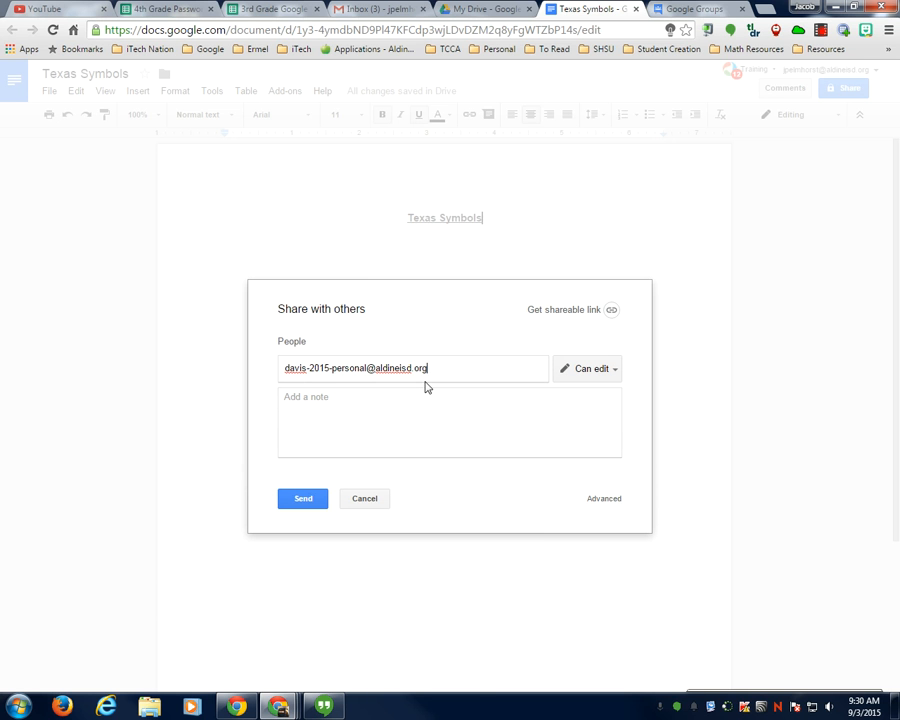
click(614, 369)
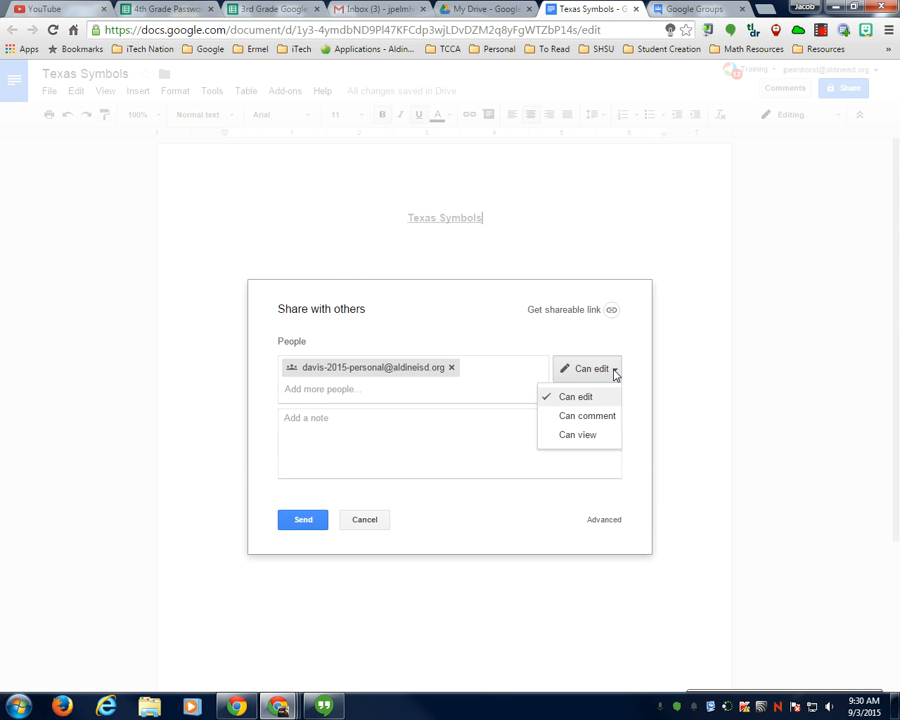
click(578, 436)
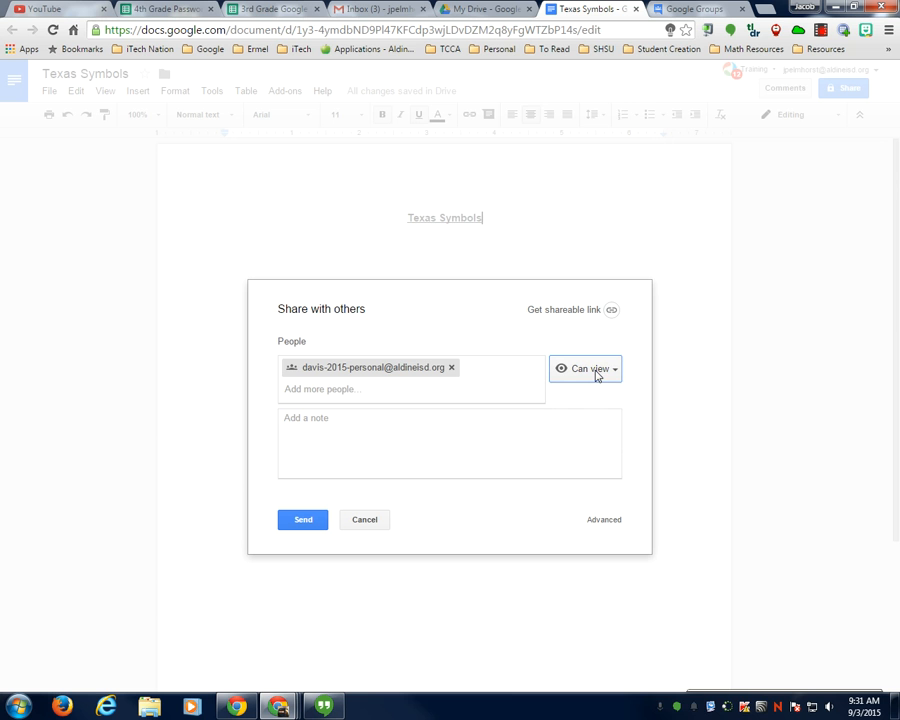
- Send the share so the davis 2015 group can view Texas Symbols
click(307, 521)
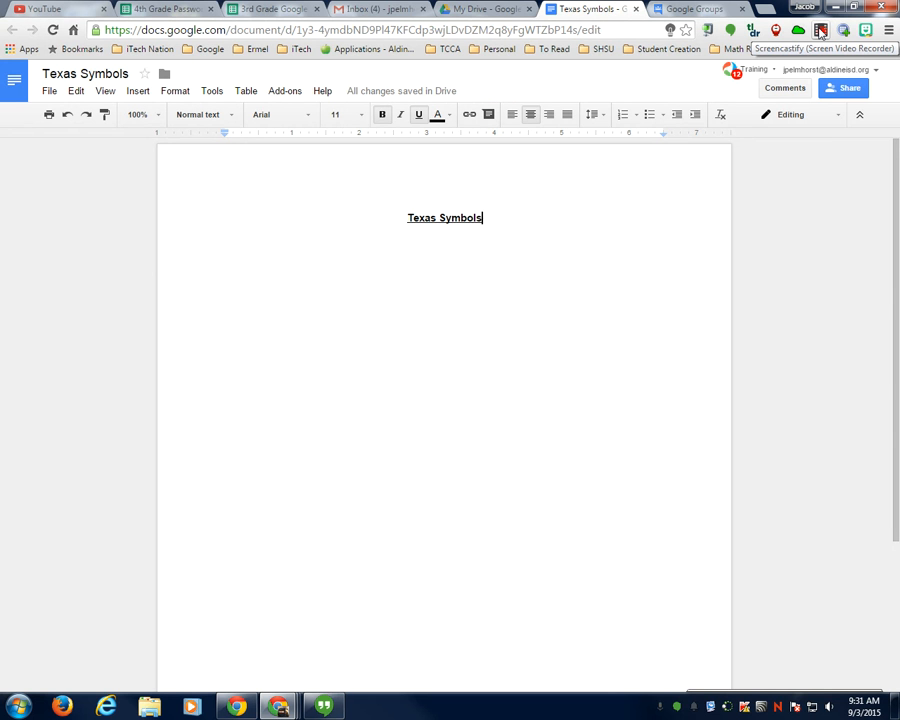
click(820, 31)
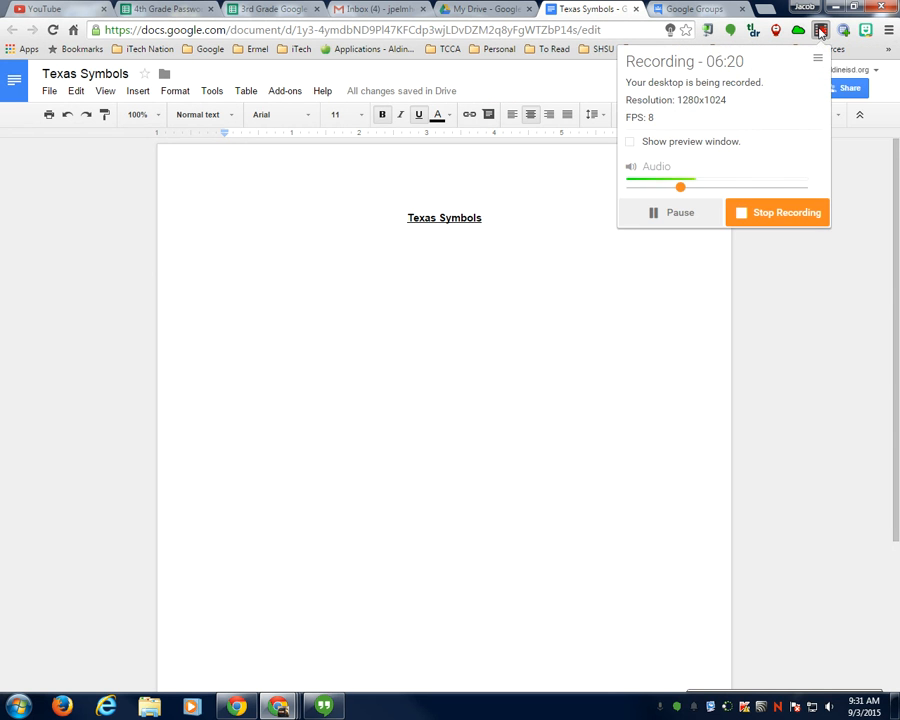